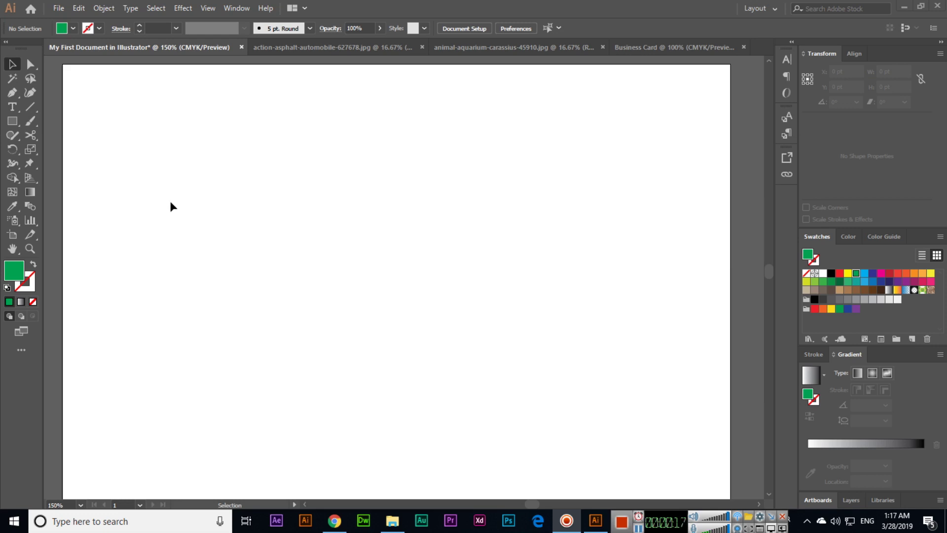
Switch to the Pen tool (P) on the empty artboard
click(13, 94)
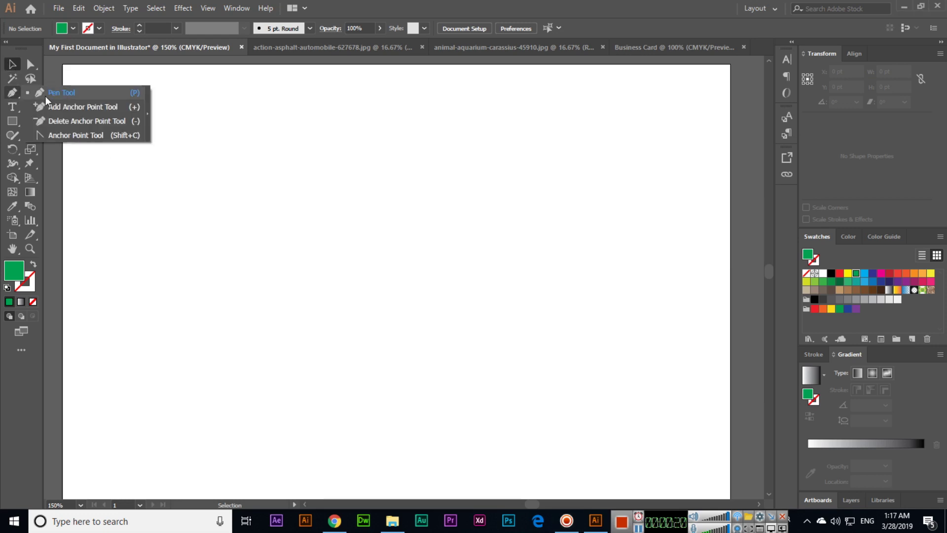
click(30, 192)
key(p)
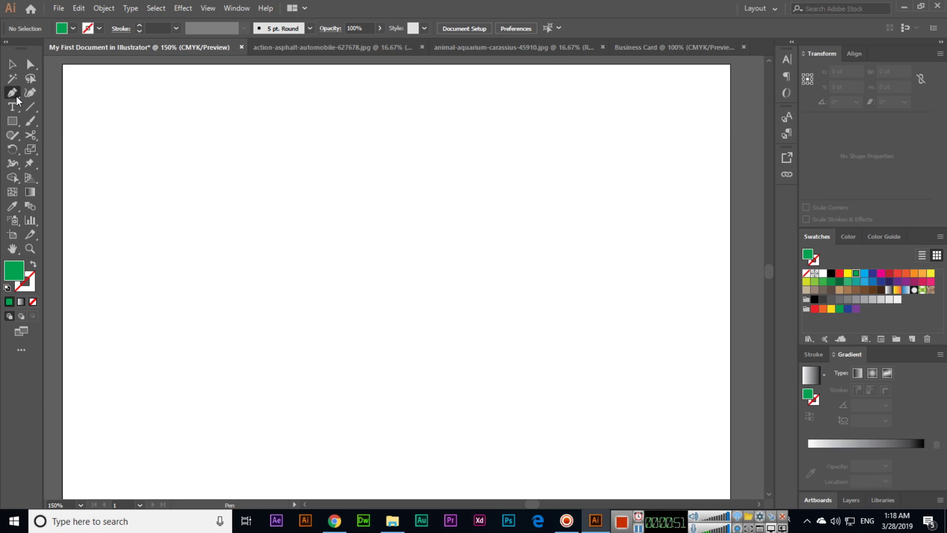
Set the new-artwork fill to None and the stroke colour to black
drag(16, 98, 51, 93)
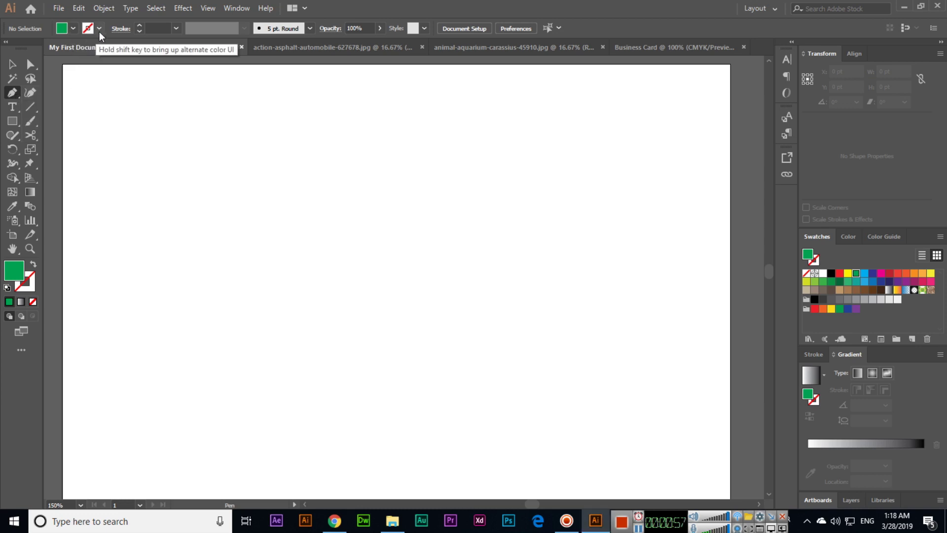
click(73, 28)
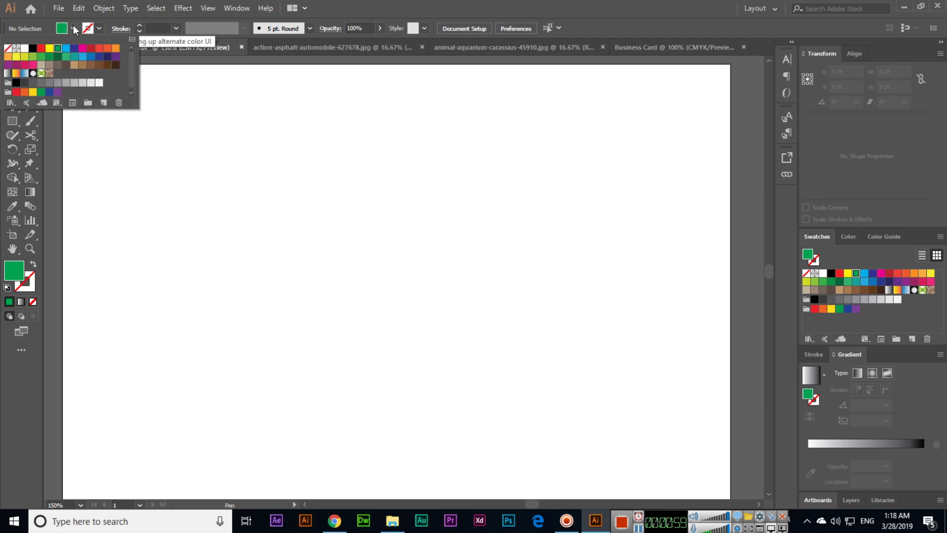
click(8, 48)
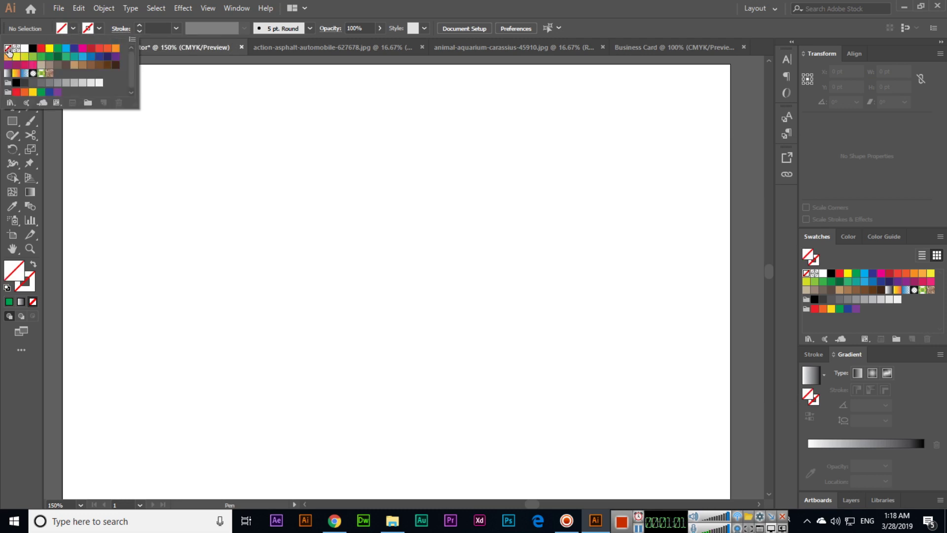
click(99, 29)
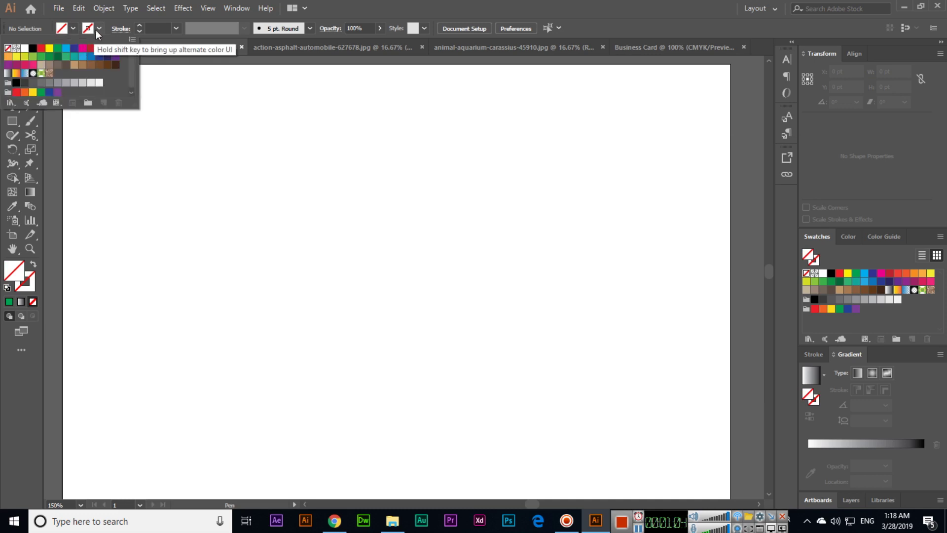
click(32, 48)
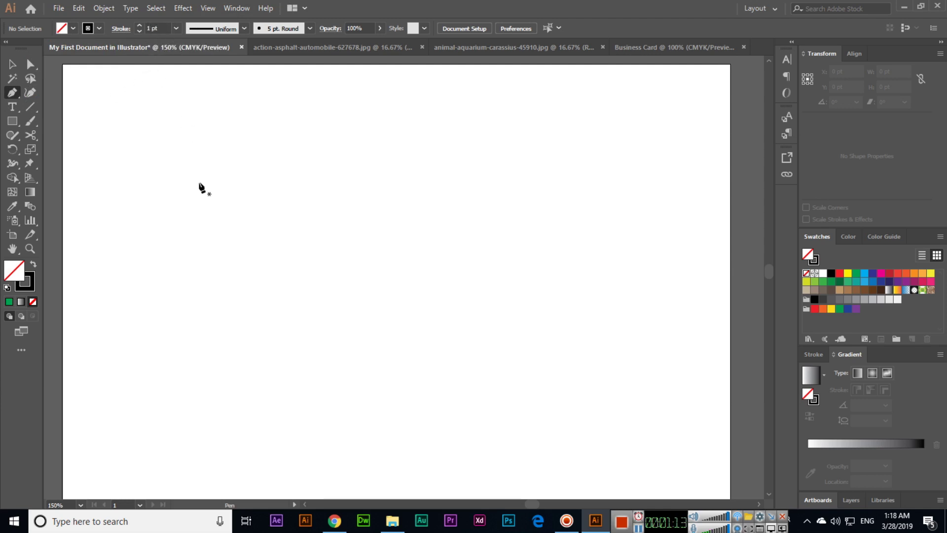
Place the first anchor and a second anchor directly to its right, forming a straight top edge
drag(199, 168, 200, 170)
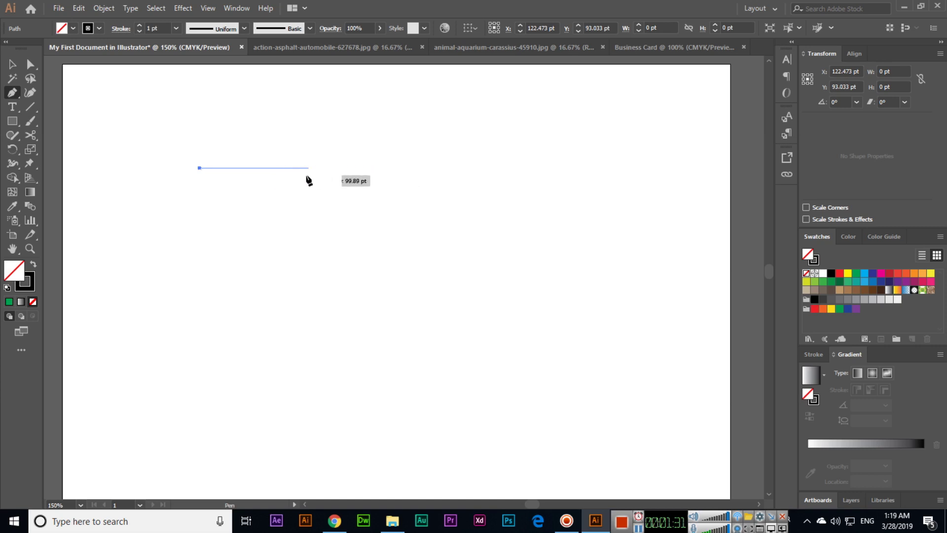
shift+click(458, 168)
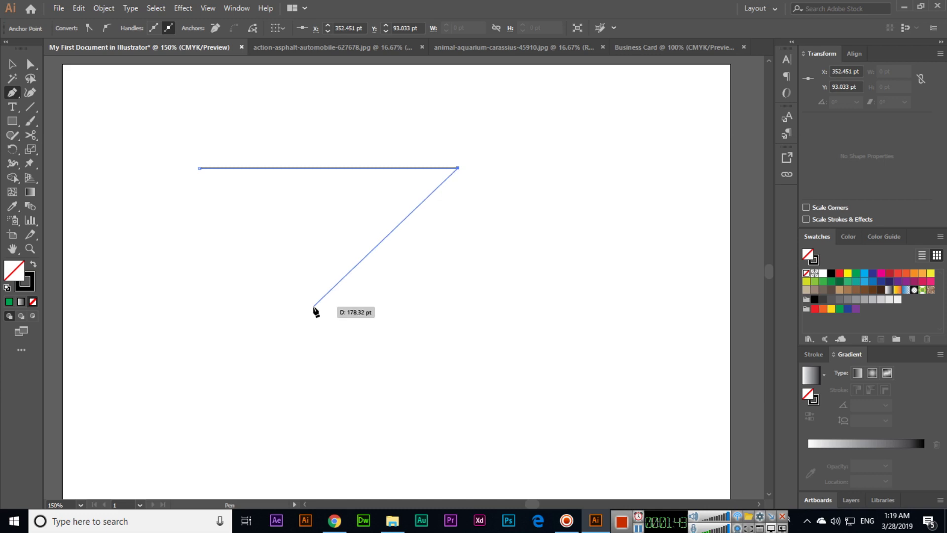
Drag a curved segment down to a third anchor and make that anchor a sharp corner
drag(314, 307, 344, 436)
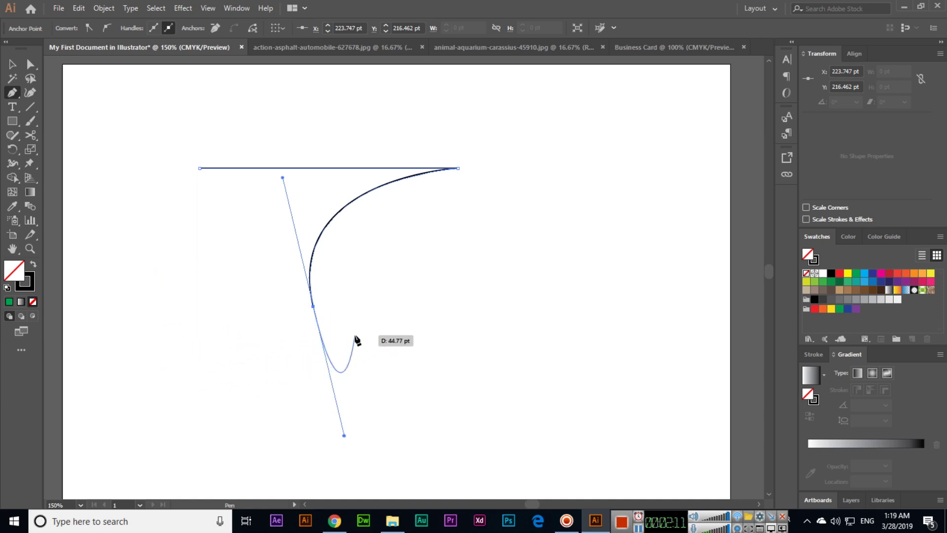
click(313, 307)
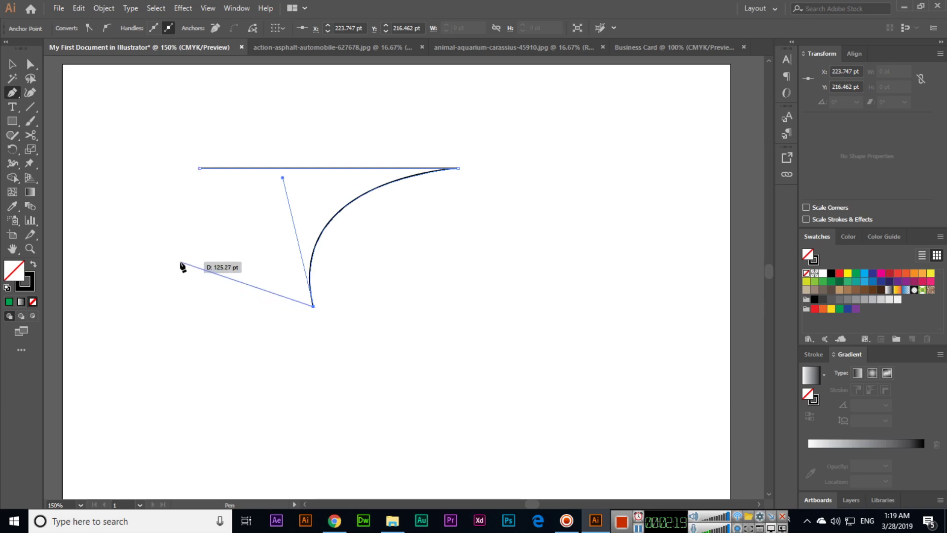
Add two curved anchors up the left side, break their handles, and close the path at the start
drag(180, 259, 106, 311)
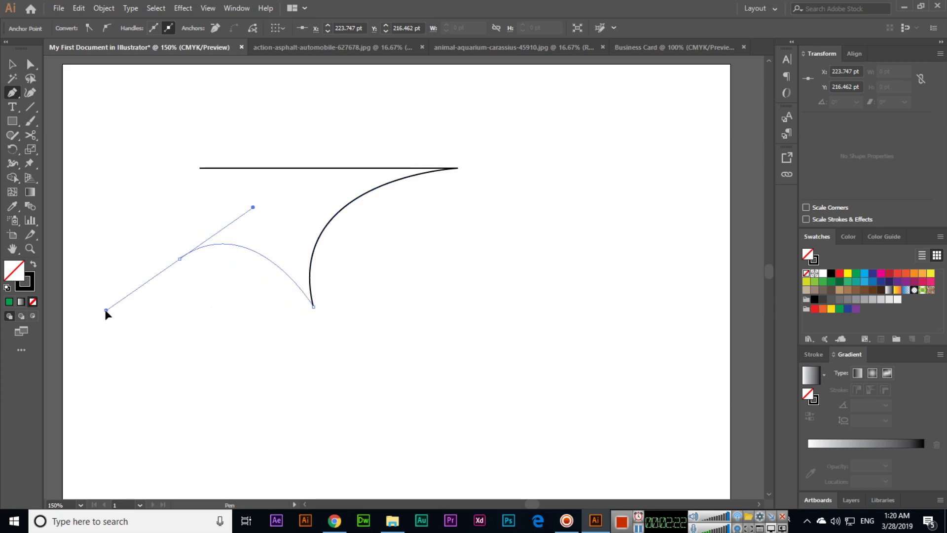
click(180, 259)
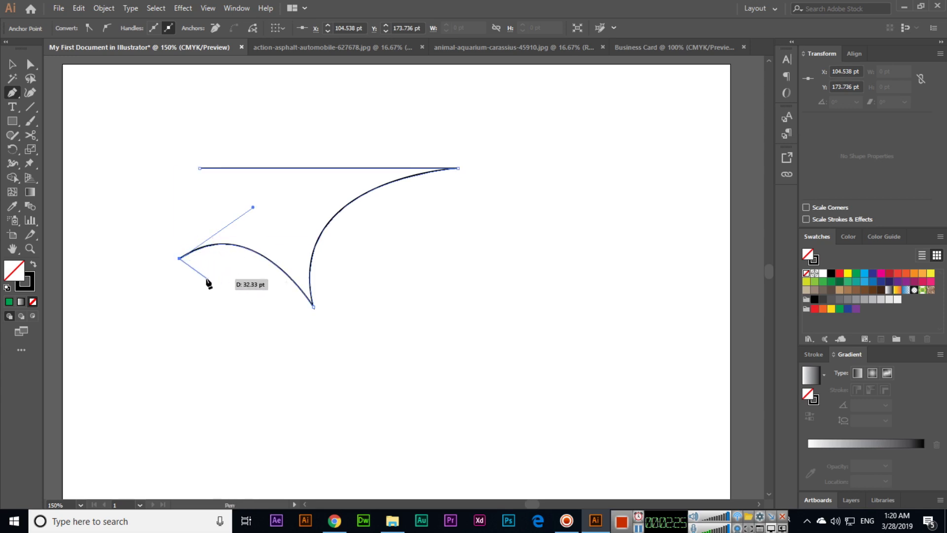
drag(195, 265, 136, 145)
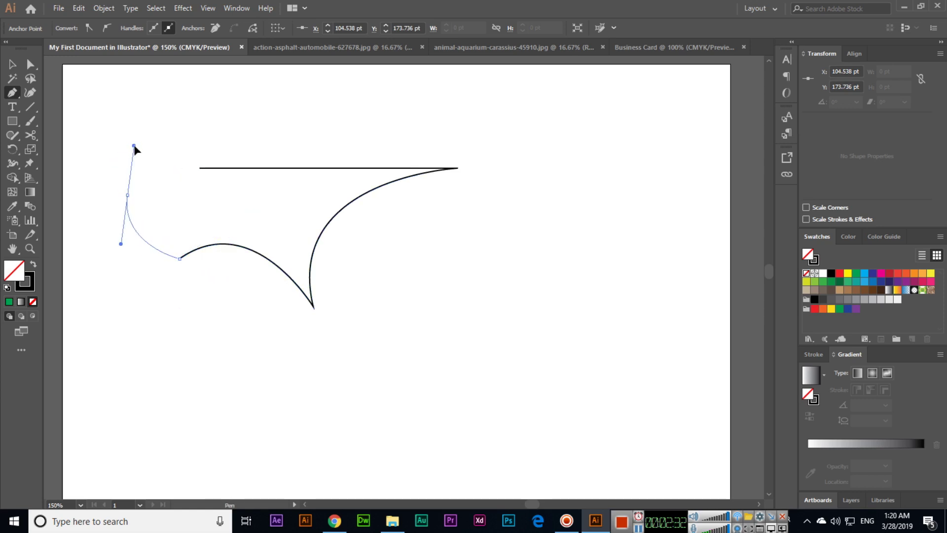
click(128, 195)
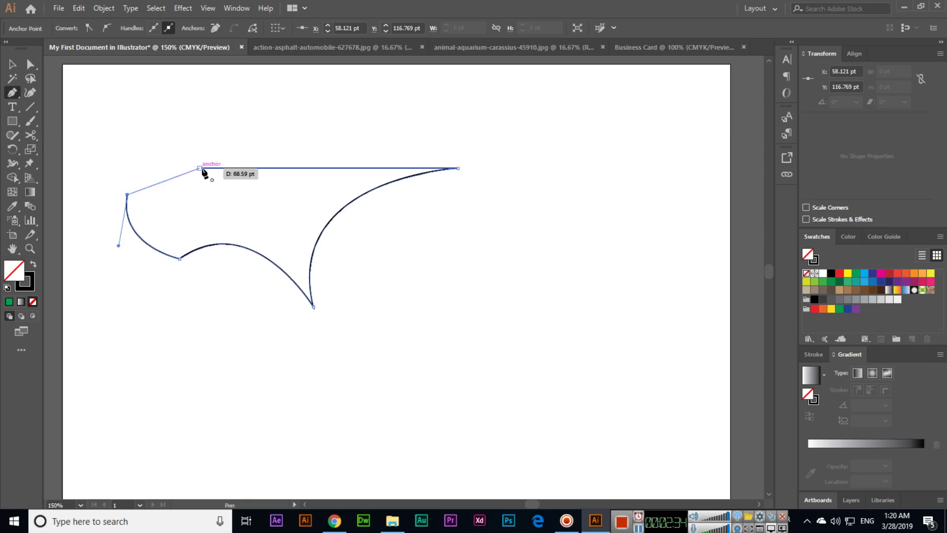
click(200, 169)
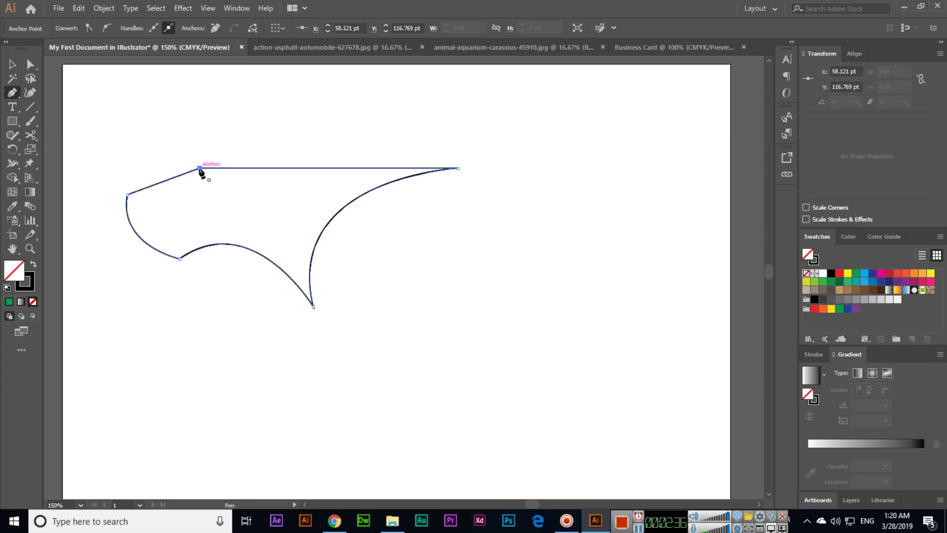
Select the closed path and try red and dark blue solid fills on it
key(v)
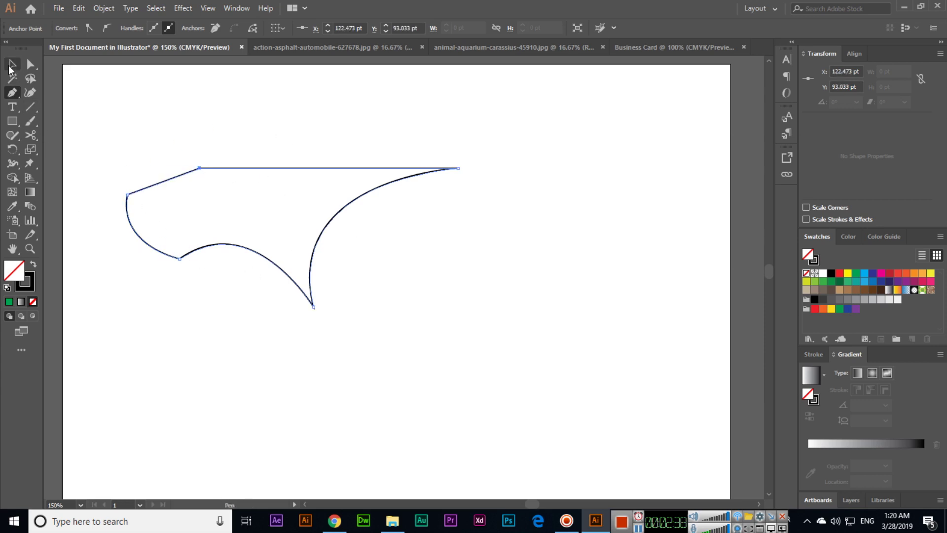
drag(203, 151, 252, 216)
click(73, 29)
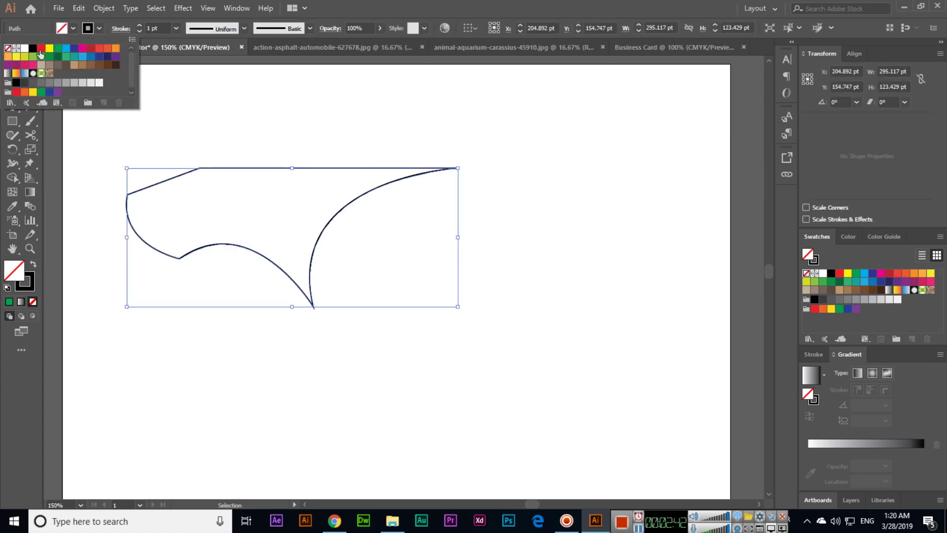
click(41, 48)
click(49, 49)
click(107, 56)
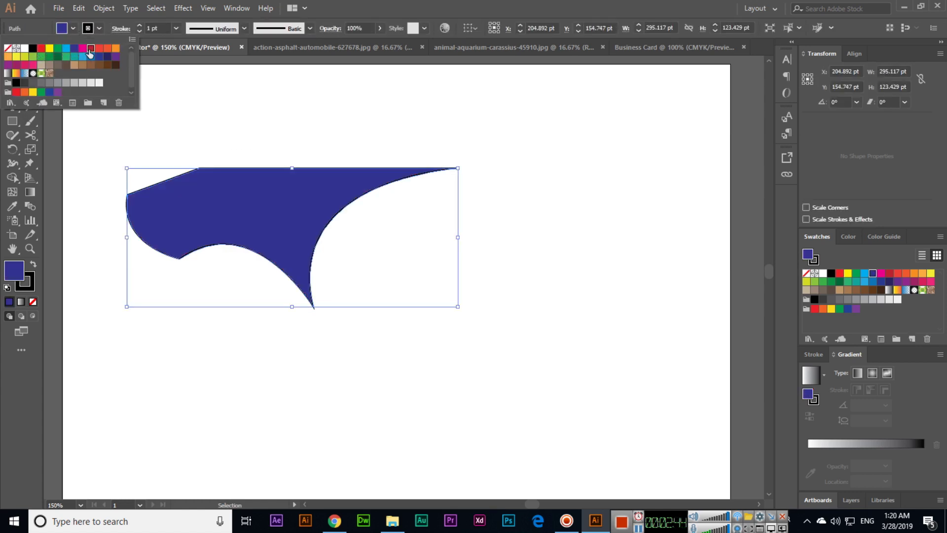
click(108, 49)
click(107, 56)
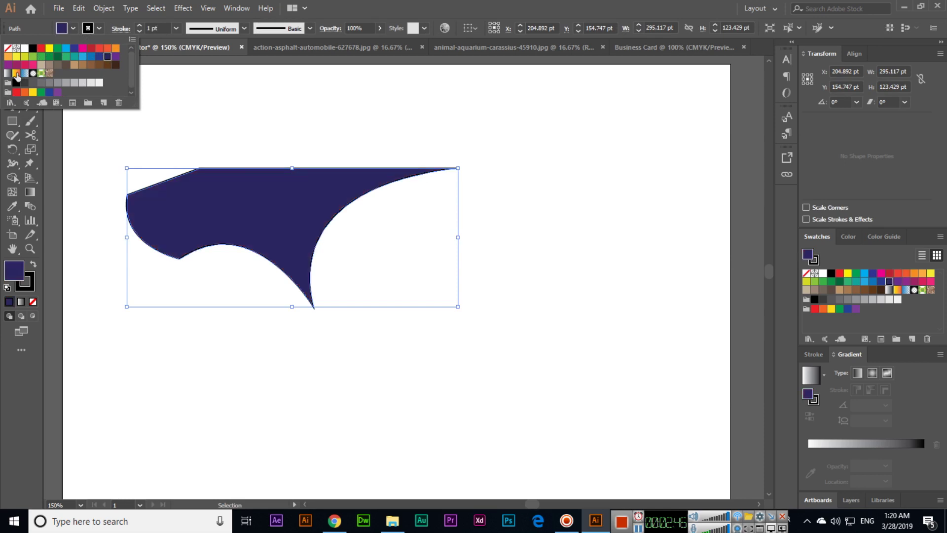
Try gradient and pattern fill swatches, settling on the Orange, Yellow gradient
click(16, 73)
click(8, 73)
click(24, 73)
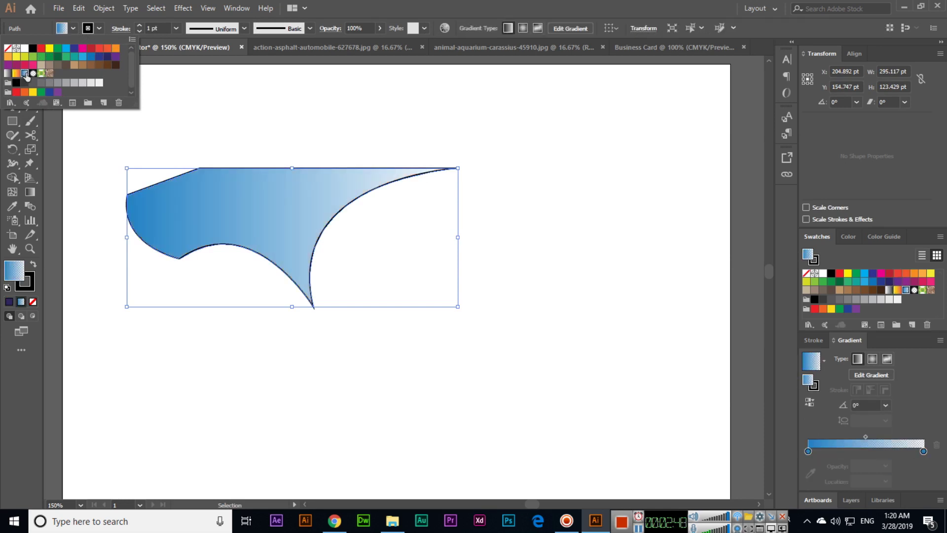
click(41, 73)
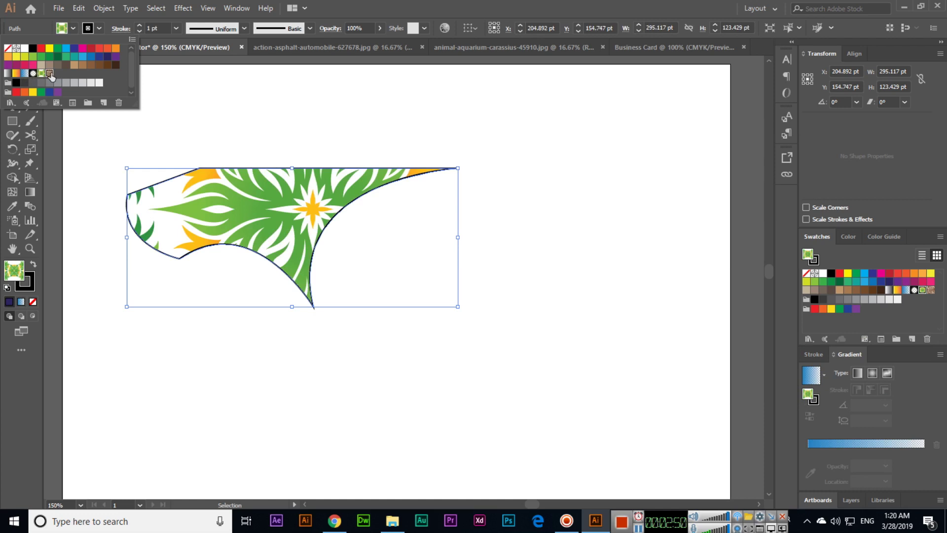
click(50, 73)
click(25, 73)
click(16, 73)
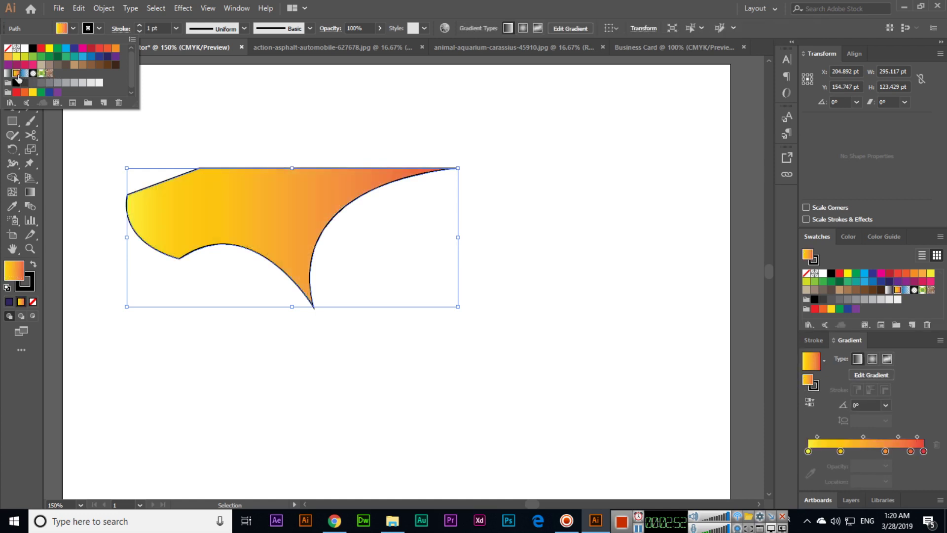
Replace the black stroke with a dark blue outline after trying None and teal
click(388, 5)
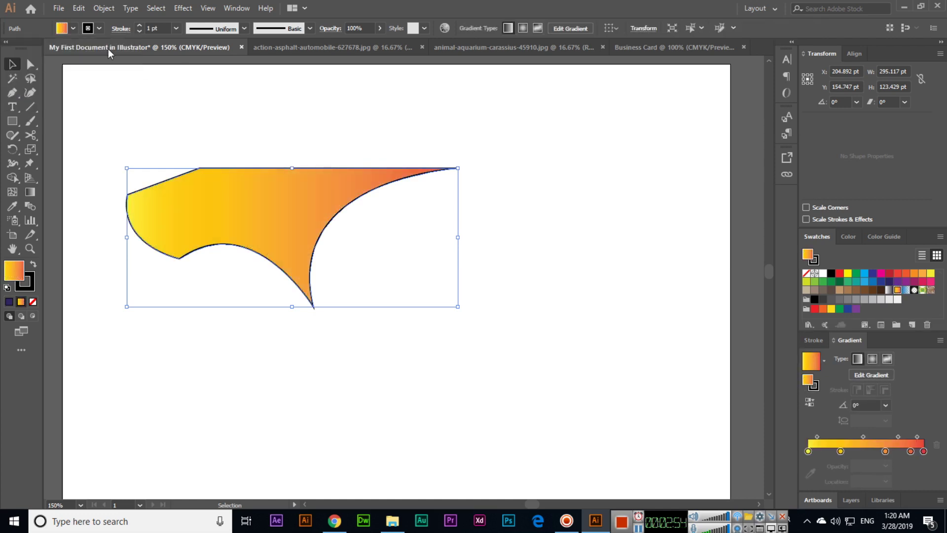
click(98, 31)
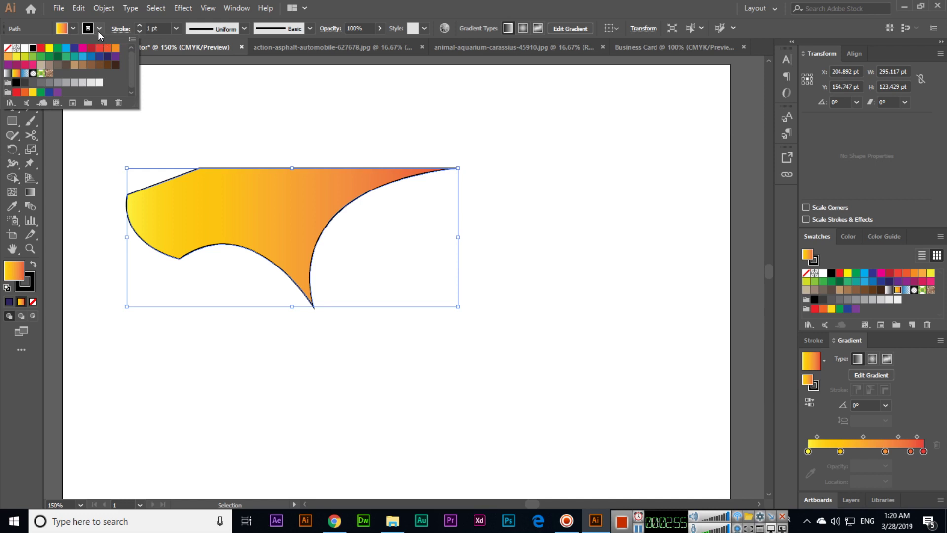
click(8, 48)
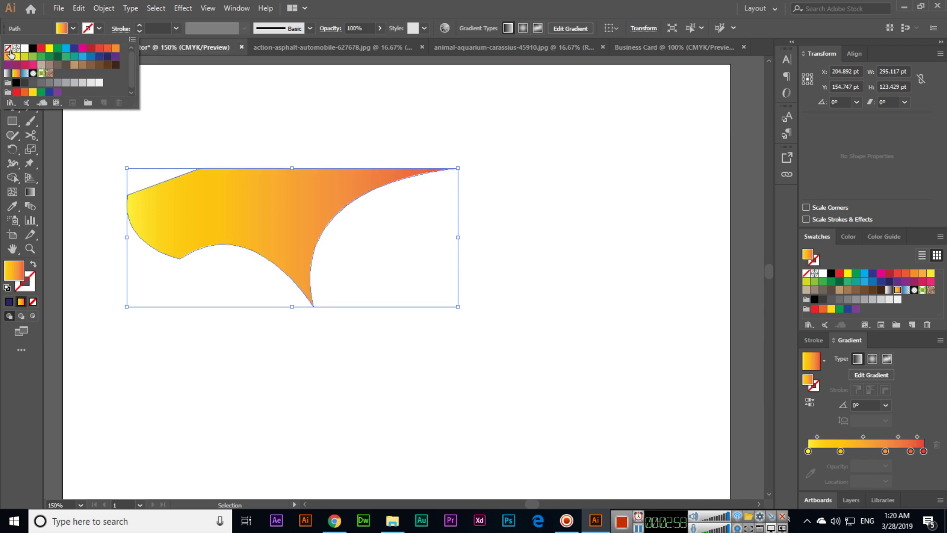
click(100, 28)
click(100, 28)
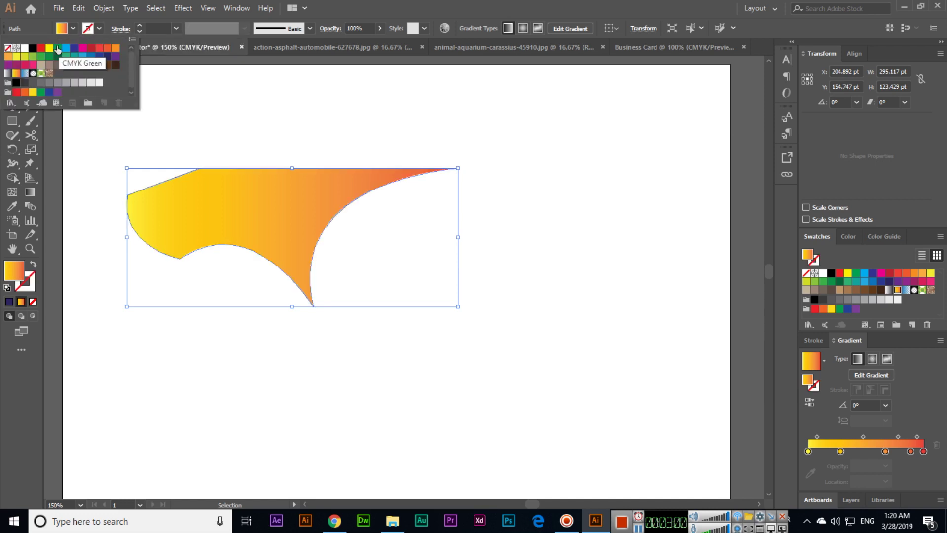
click(67, 49)
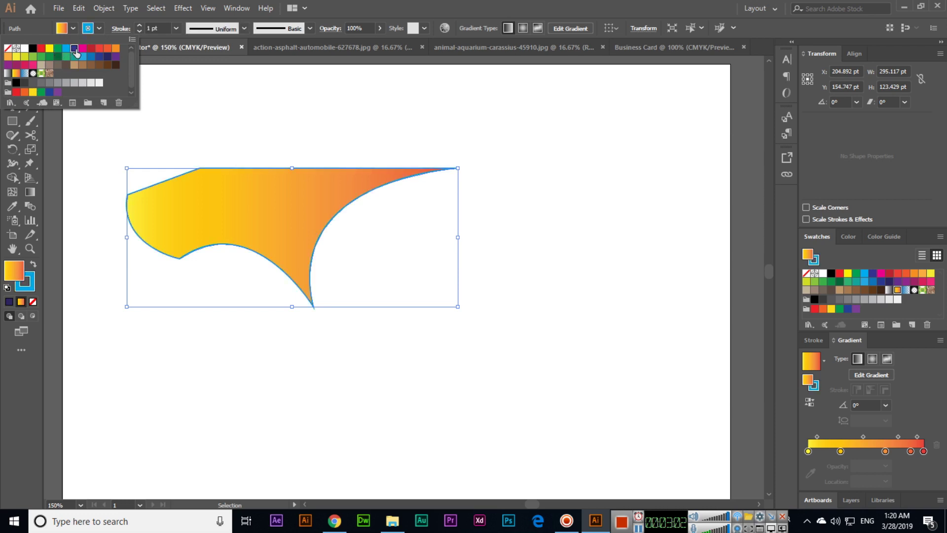
click(74, 48)
Raise the stroke weight to 7 pt and apply the lens-shaped width profile
click(142, 31)
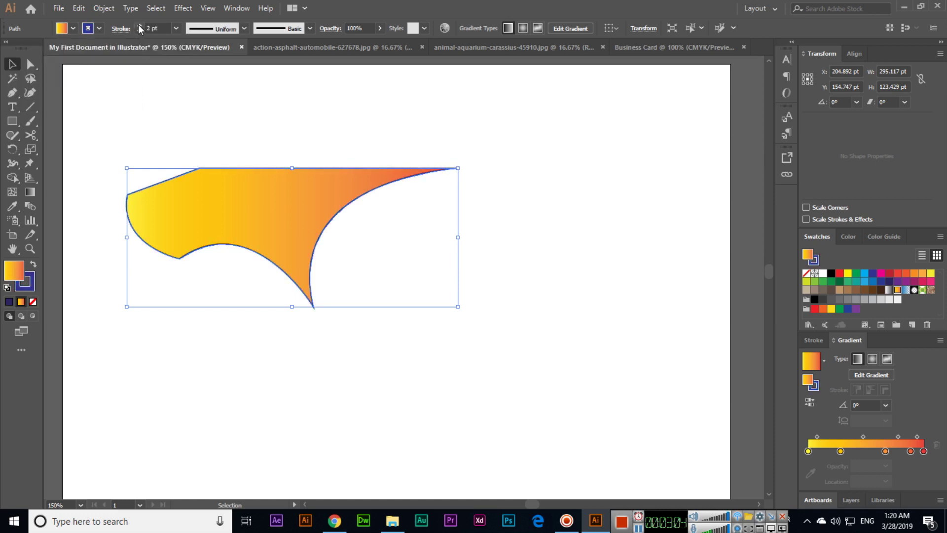
click(140, 26)
click(140, 26)
click(139, 25)
click(139, 25)
click(140, 26)
click(139, 25)
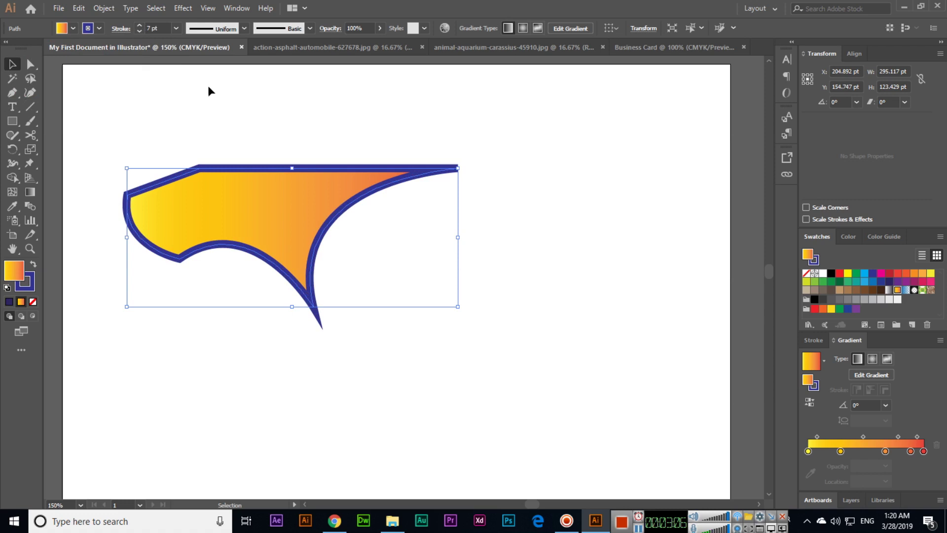
click(244, 28)
click(221, 76)
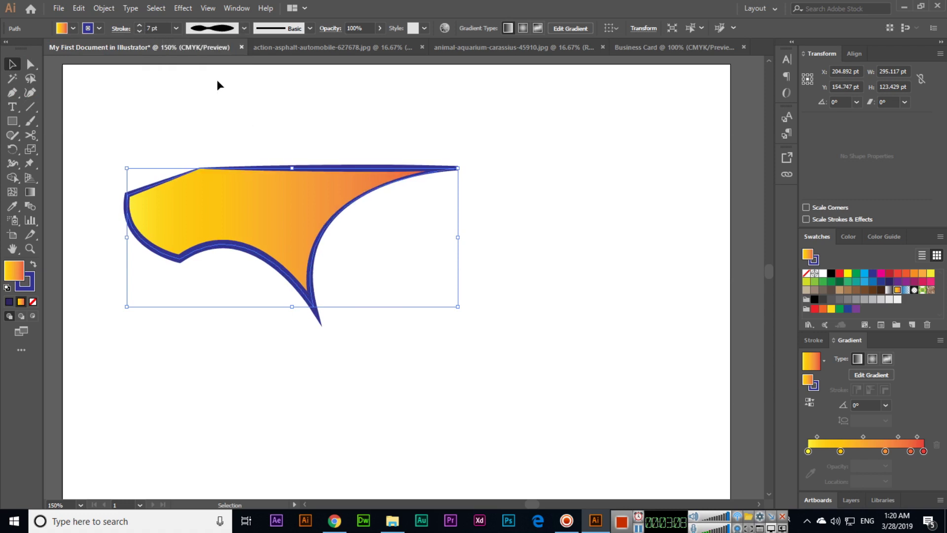
Reduce the stroke to 5 pt and apply a tapering width profile, previewing it deselected
click(140, 32)
click(139, 32)
click(243, 28)
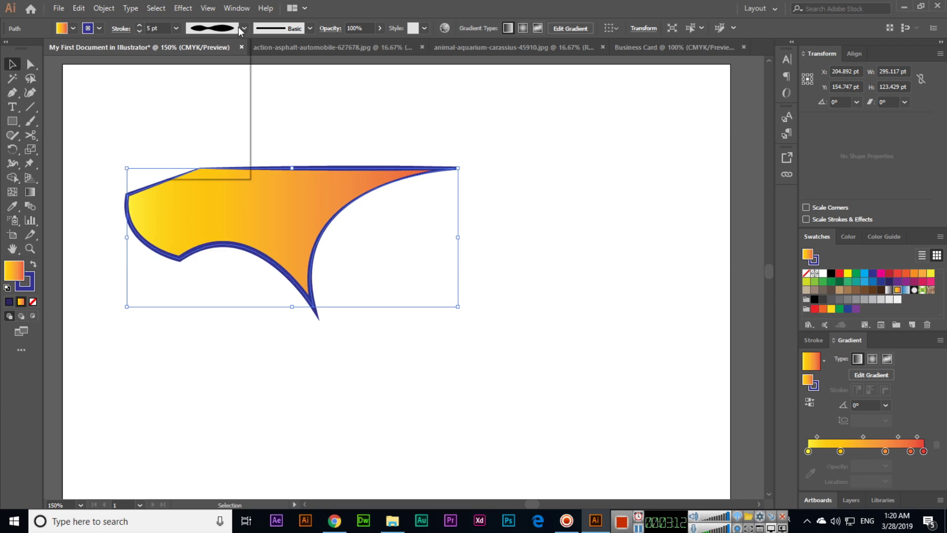
click(216, 125)
click(463, 169)
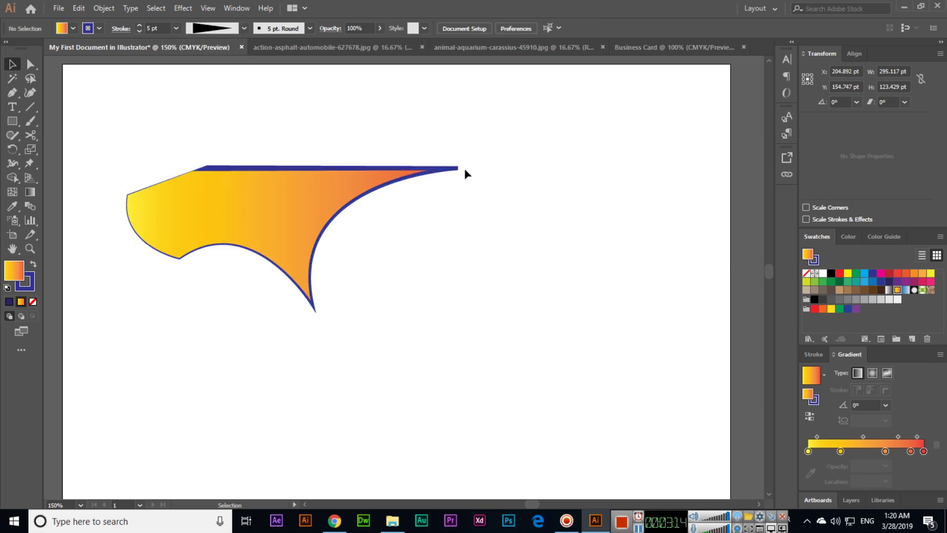
click(292, 220)
click(244, 28)
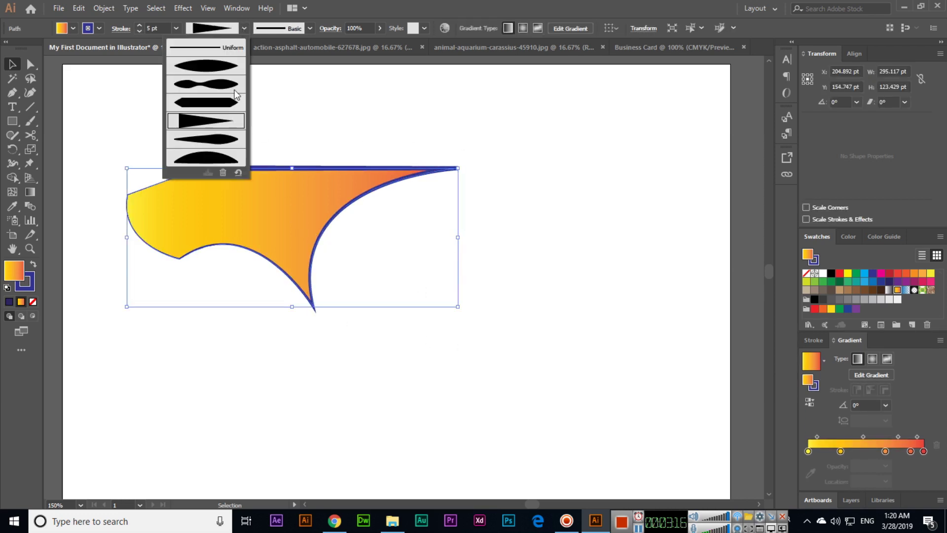
click(212, 140)
click(525, 257)
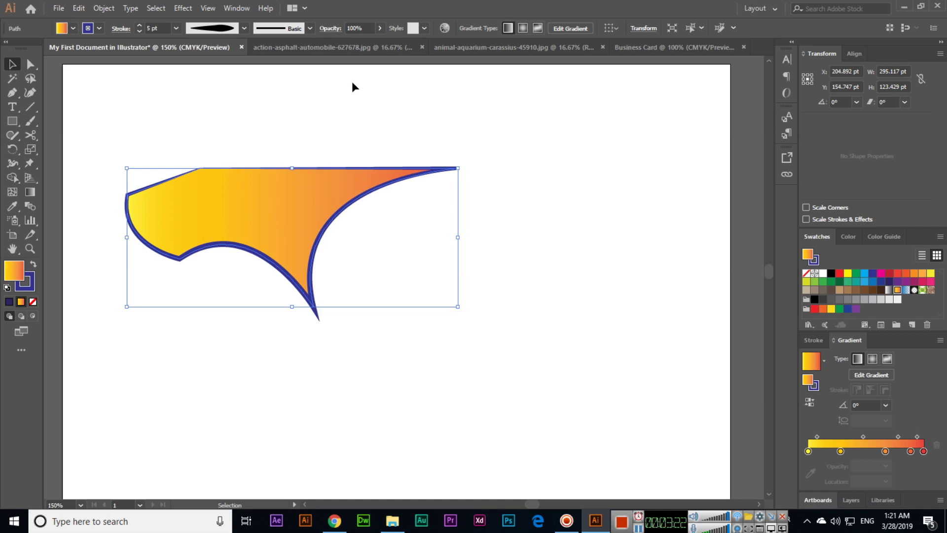
click(379, 33)
drag(363, 41, 345, 42)
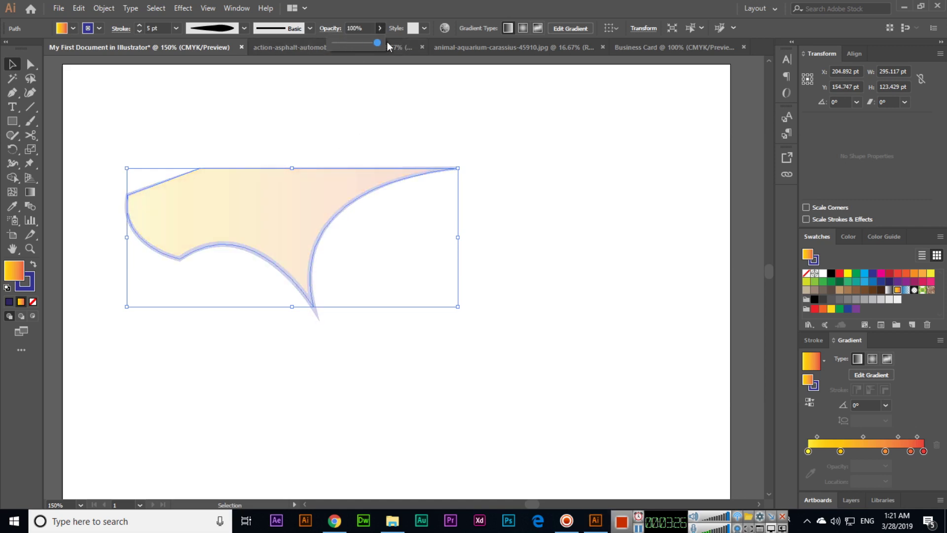
click(404, 5)
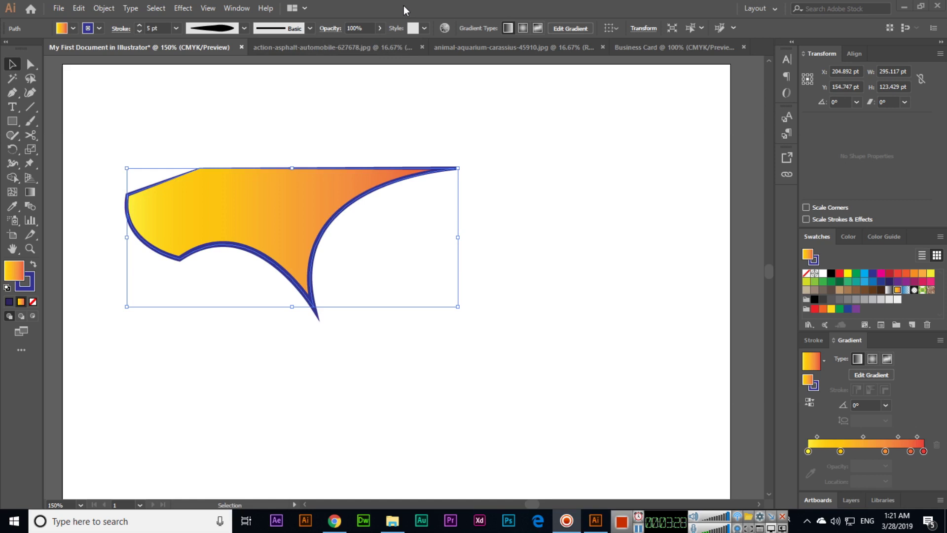